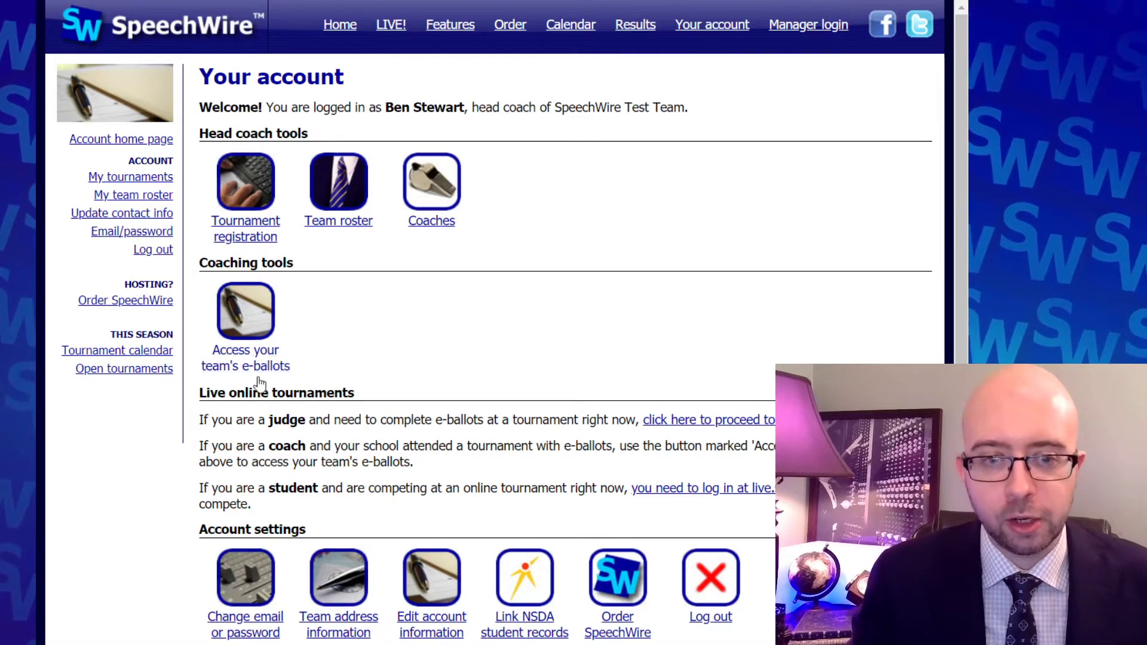
Step: Open the team e-ballots list and highlight the Test Tournament Campus entry for Sep. 24, 2020
{"action": "left_click", "coordinate": [255, 320]}
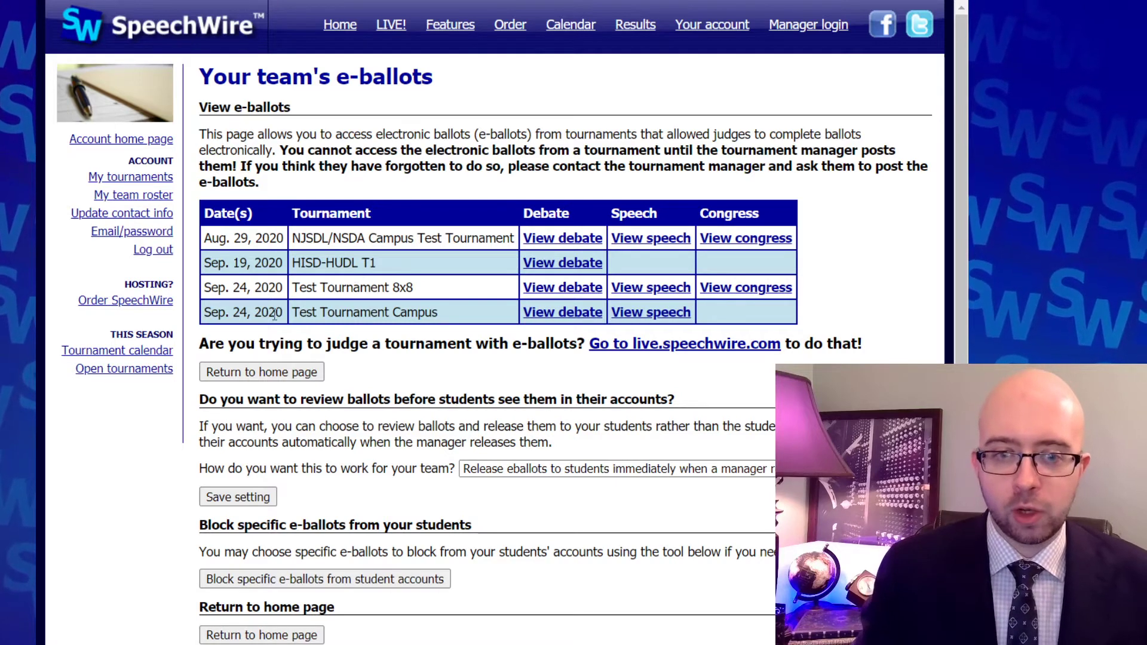
{"action": "left_click_drag", "start_coordinate": [205, 312], "coordinate": [472, 328]}
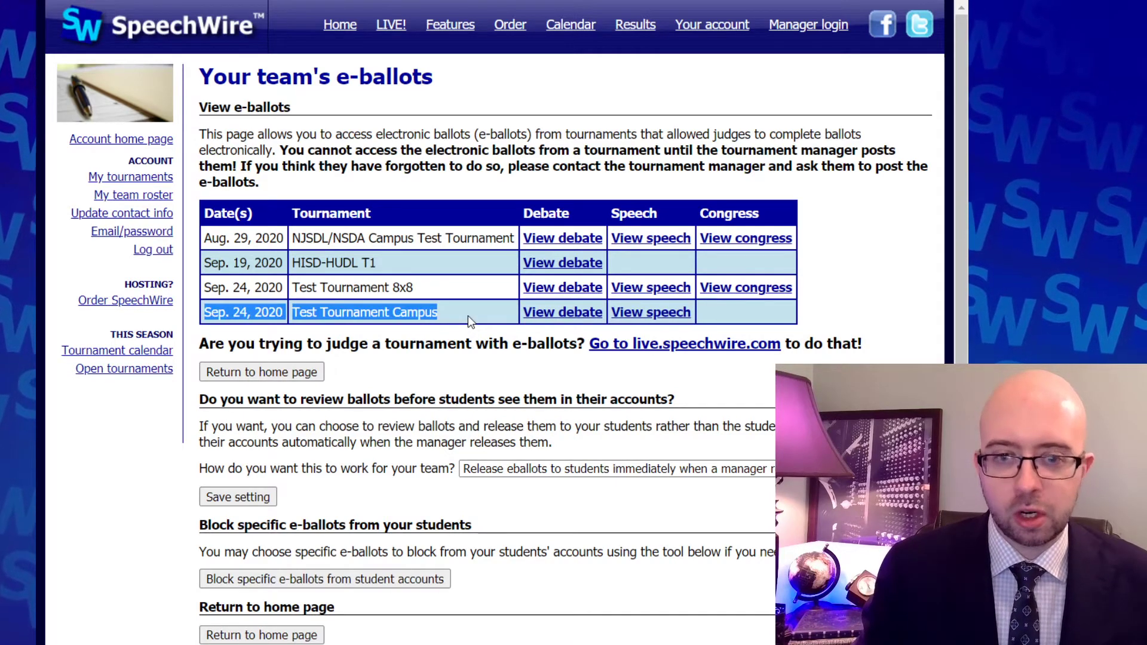
{"action": "left_click", "coordinate": [467, 316]}
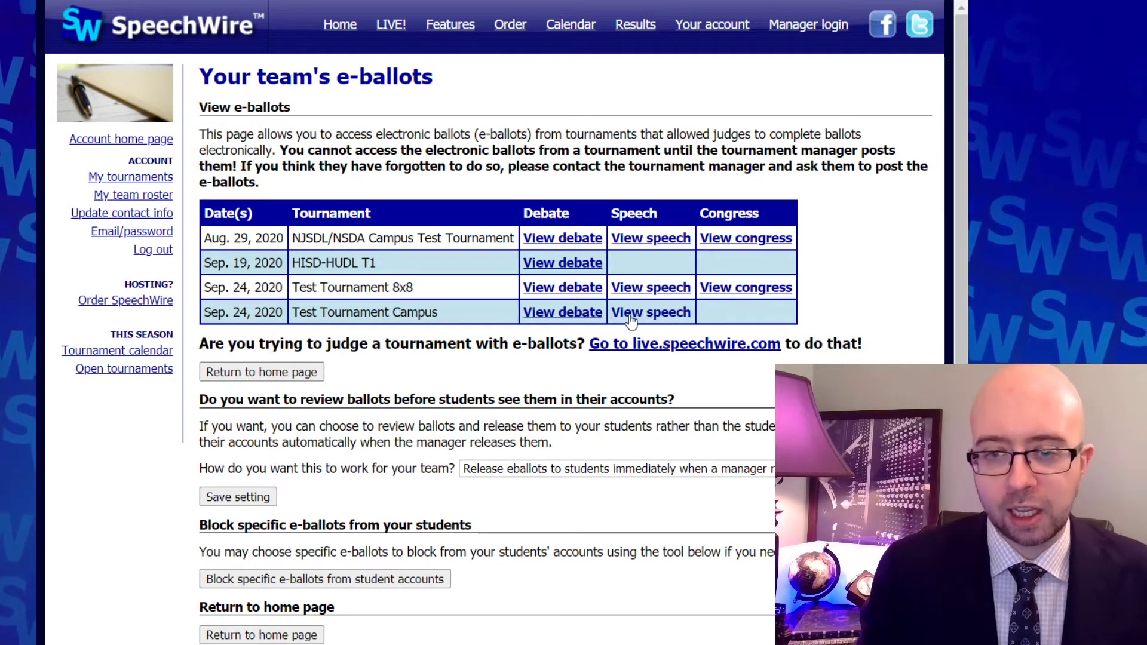
{"action": "left_click", "coordinate": [584, 323]}
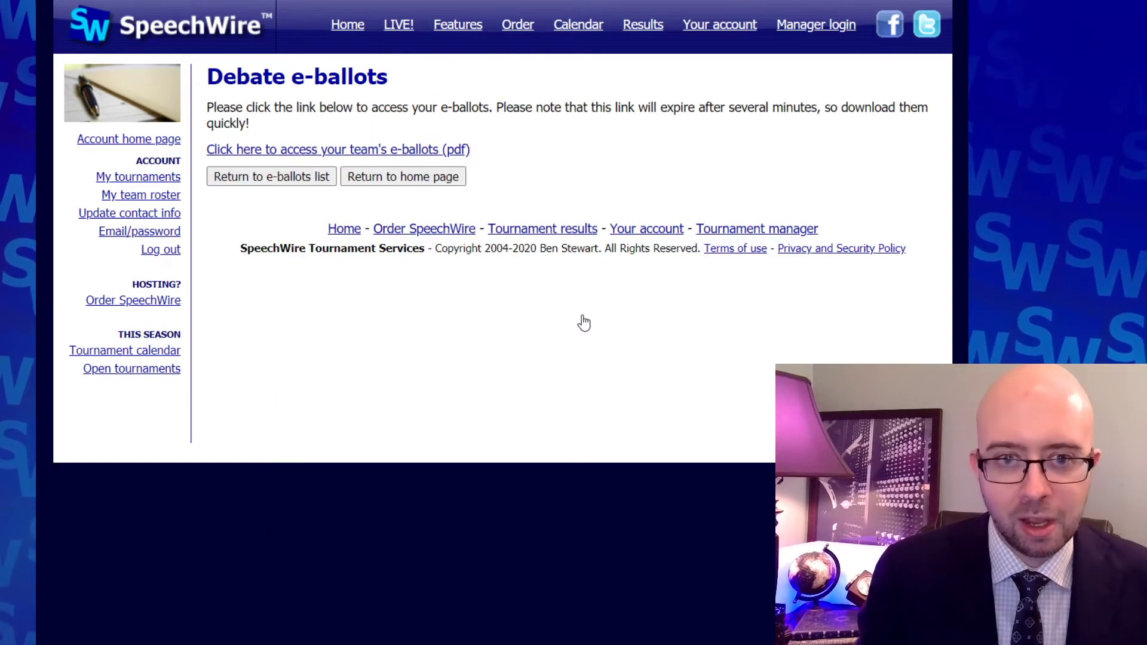
{"action": "left_click", "coordinate": [385, 149]}
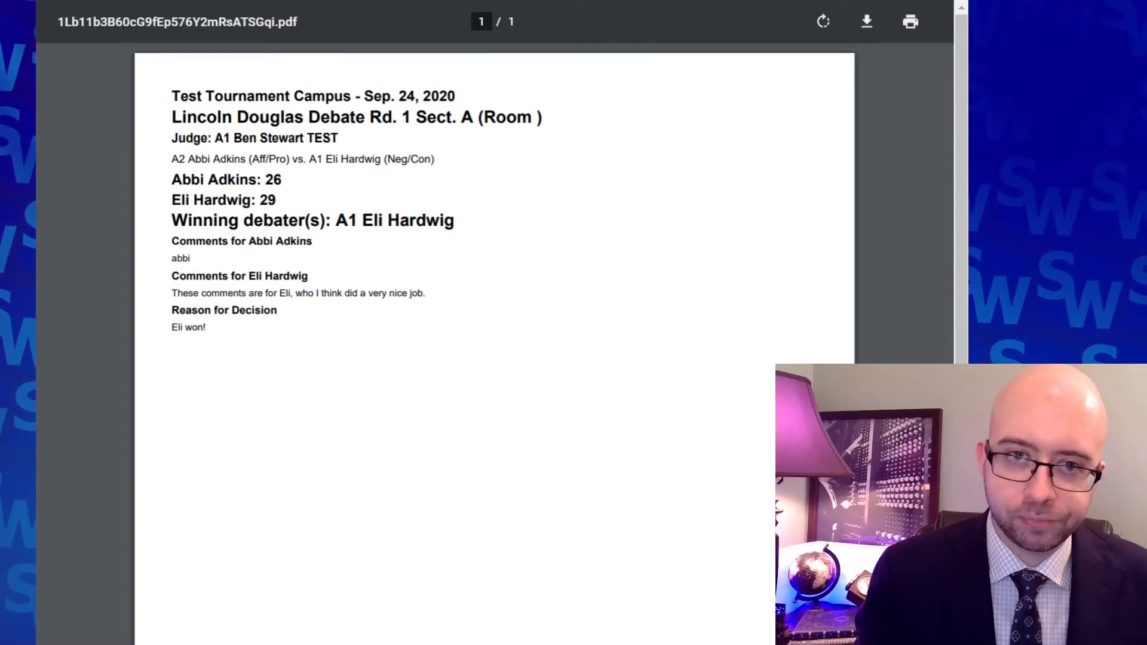
{"action": "key", "text": "ctrl+w"}
{"action": "left_click", "coordinate": [277, 173]}
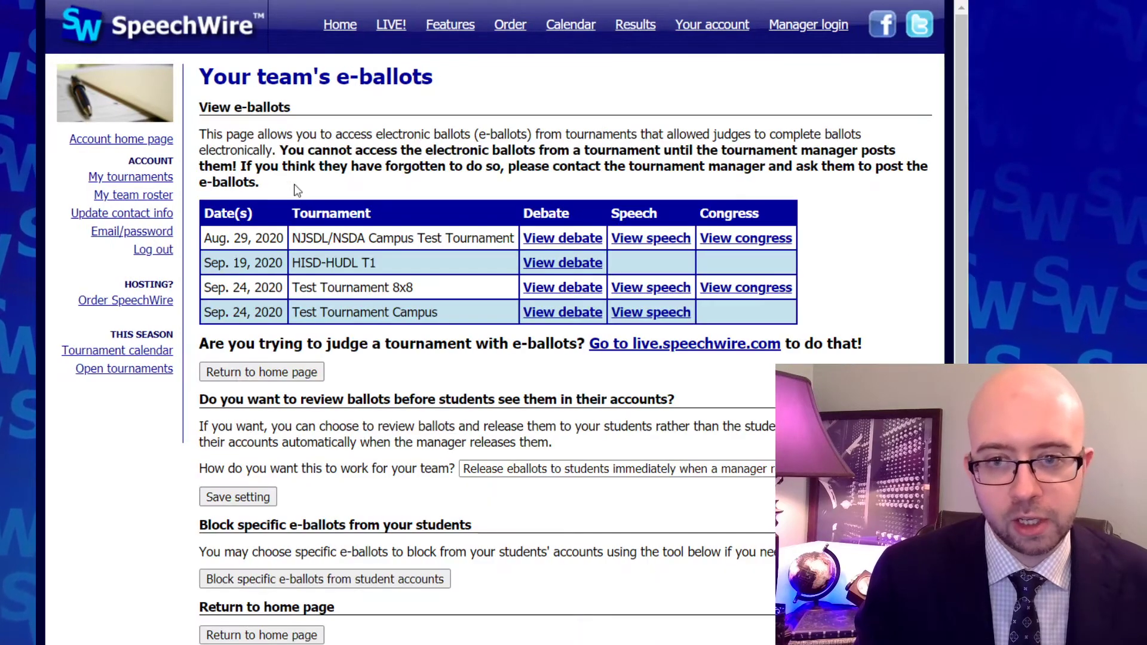
{"action": "left_click", "coordinate": [643, 316]}
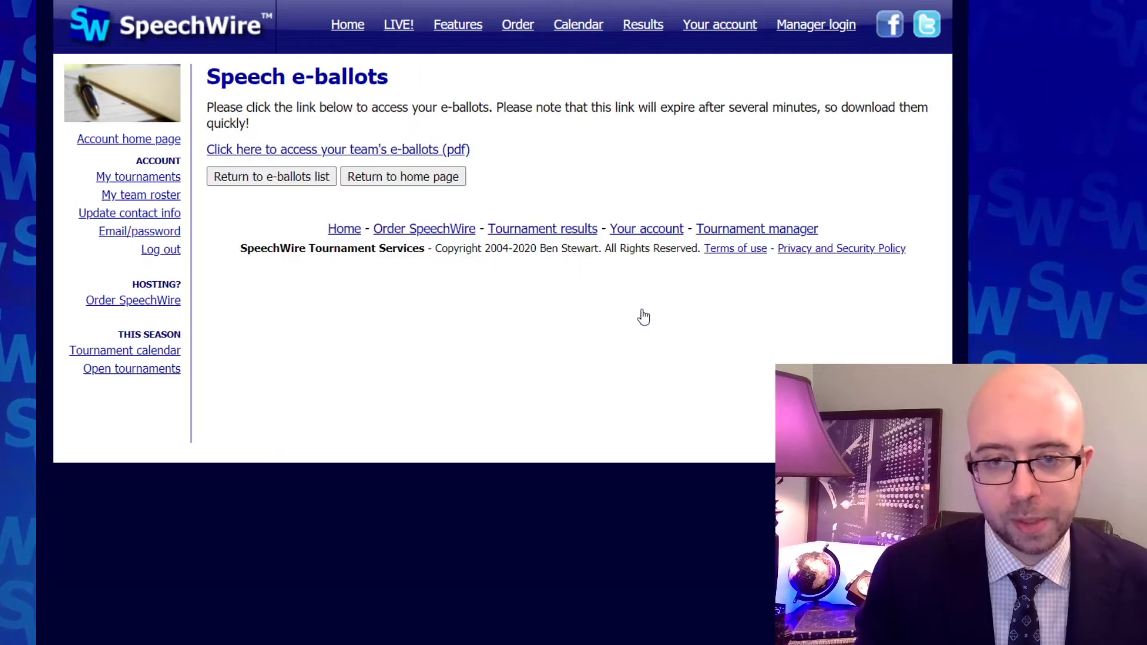
{"action": "left_click", "coordinate": [369, 150]}
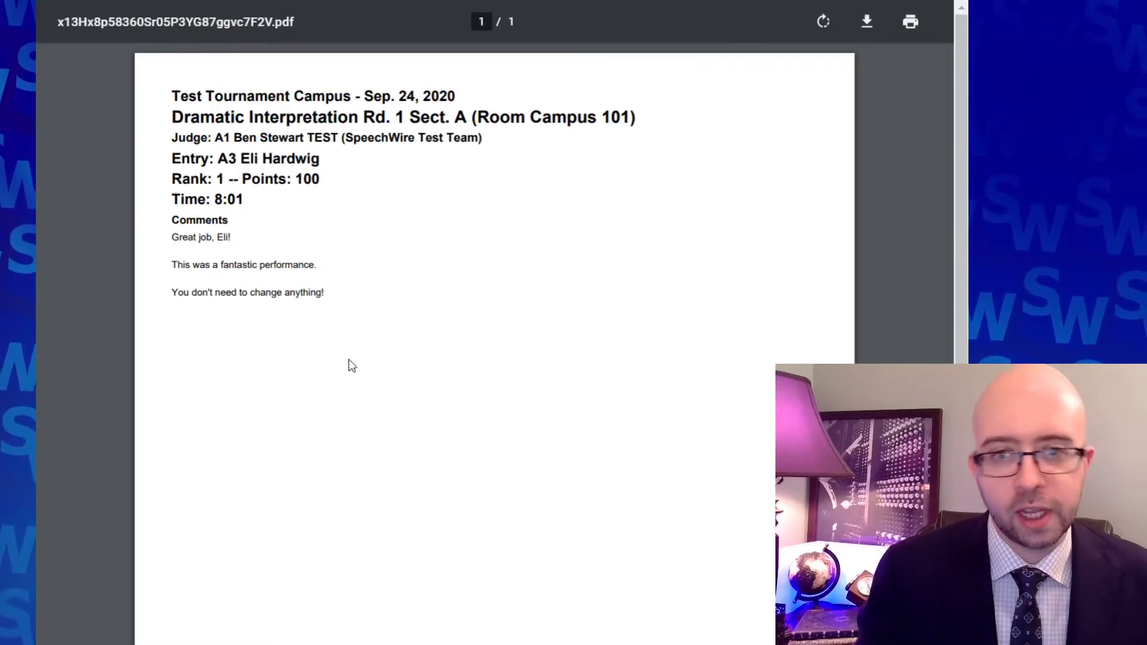
{"action": "scroll", "coordinate": [359, 323], "scroll_direction": "down", "scroll_amount": 2}
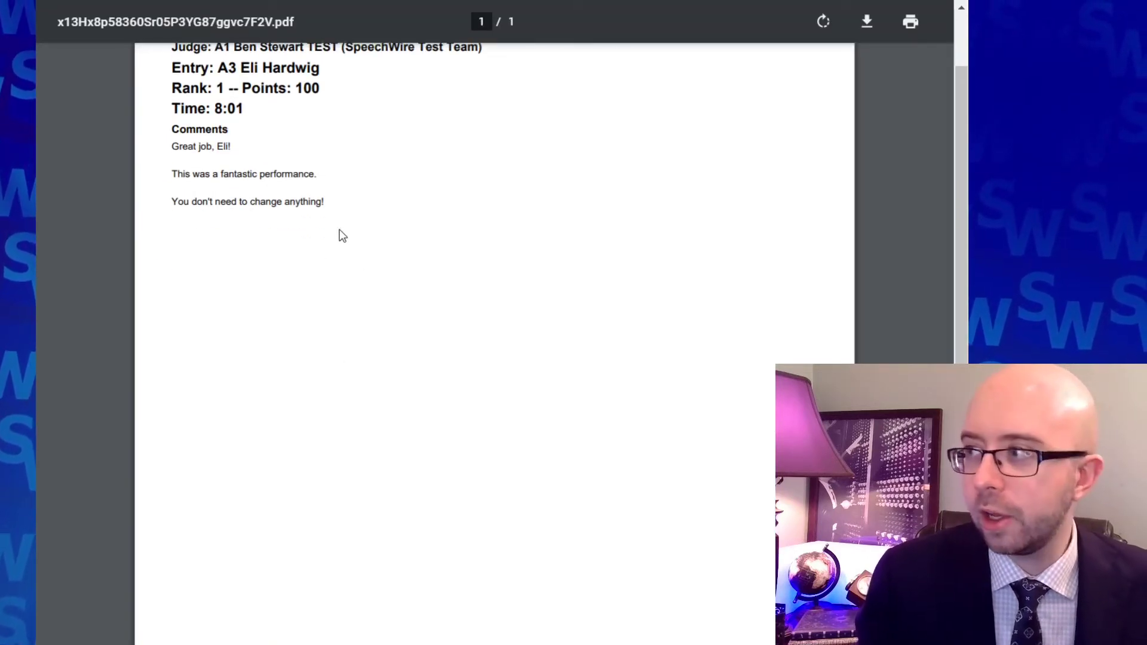
{"action": "scroll", "coordinate": [342, 235], "scroll_direction": "up", "scroll_amount": 2}
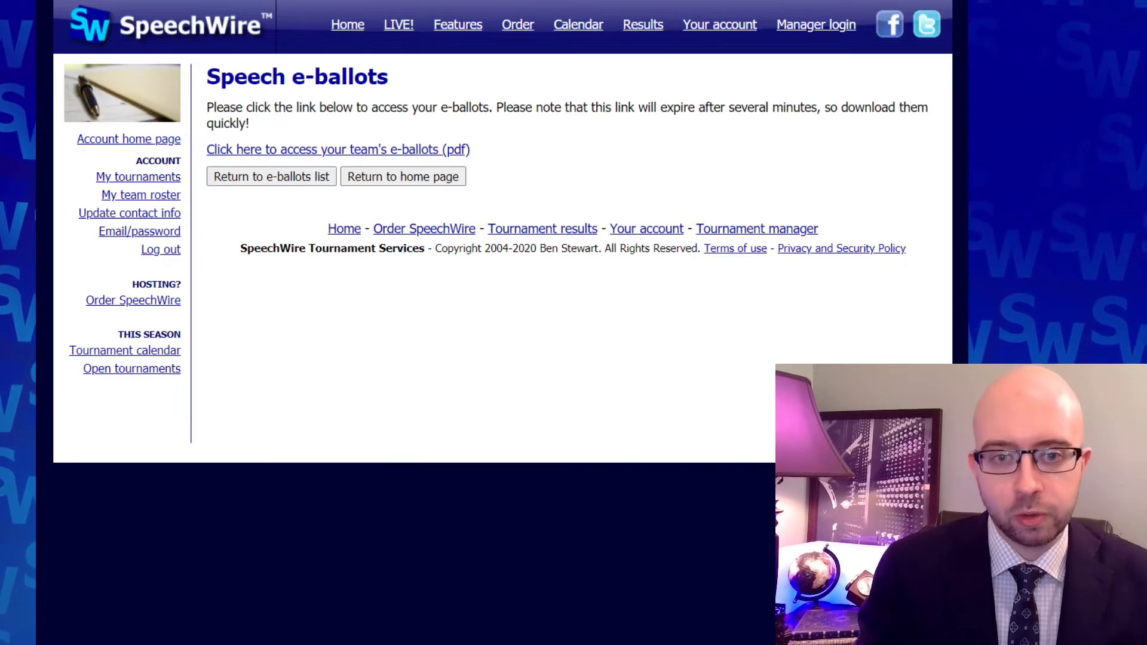
{"action": "left_click", "coordinate": [306, 176]}
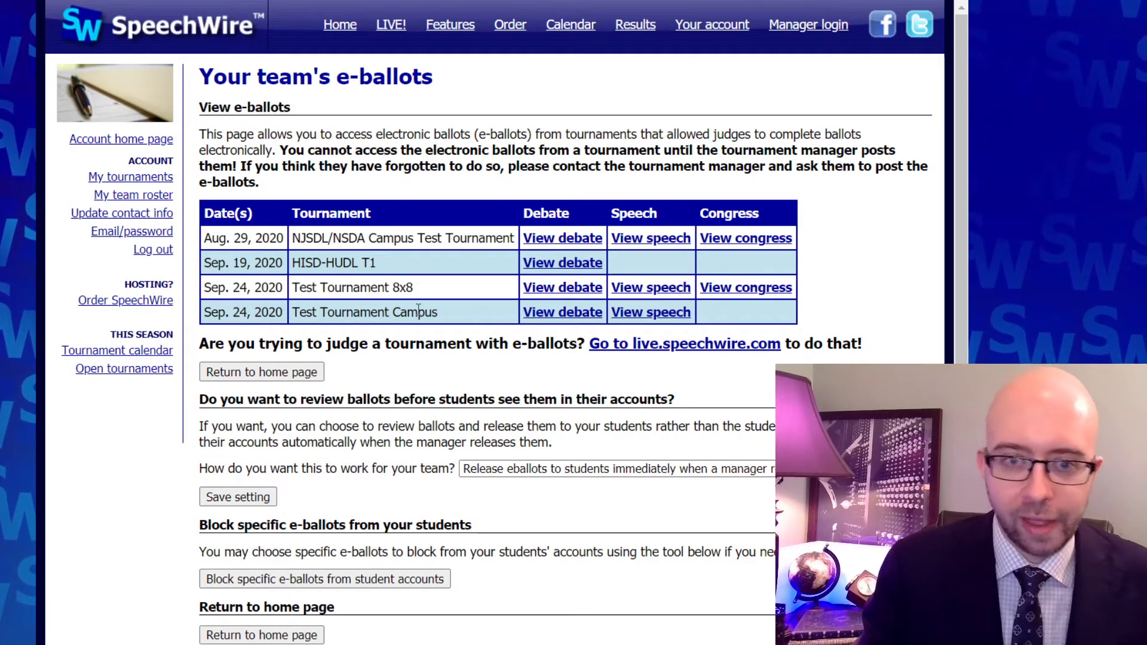
{"action": "scroll", "coordinate": [409, 327], "scroll_direction": "down", "scroll_amount": 3}
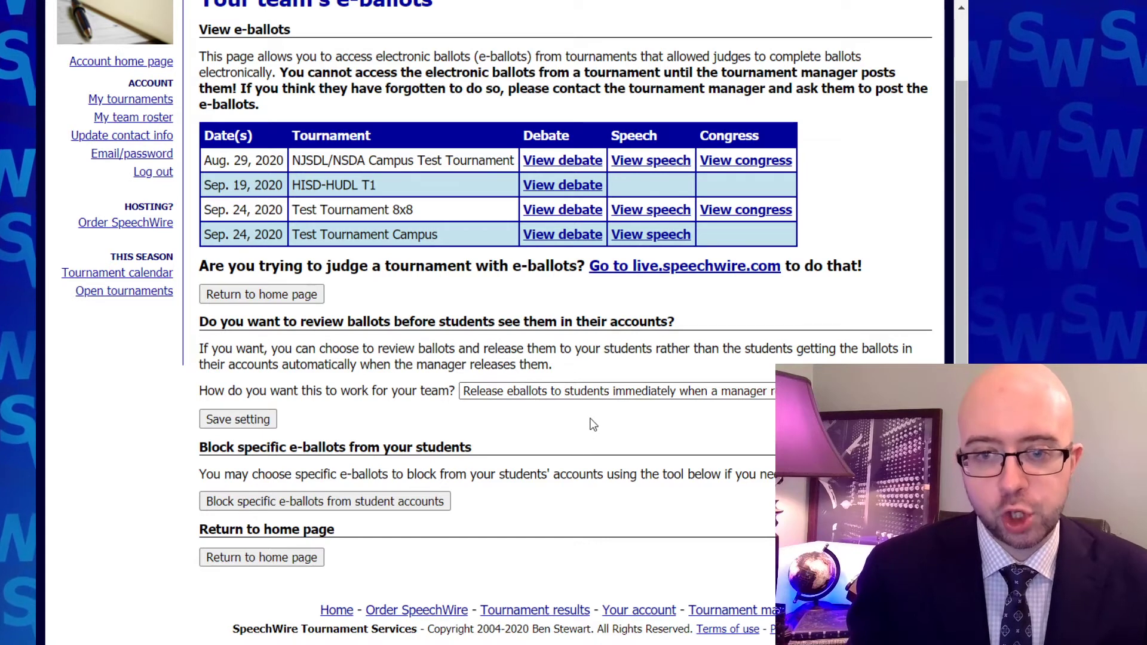
Step: Set e-ballot delivery to 'Don't release eballots' until the coach releases them, and save
{"action": "left_click", "coordinate": [591, 392]}
{"action": "left_click", "coordinate": [592, 412]}
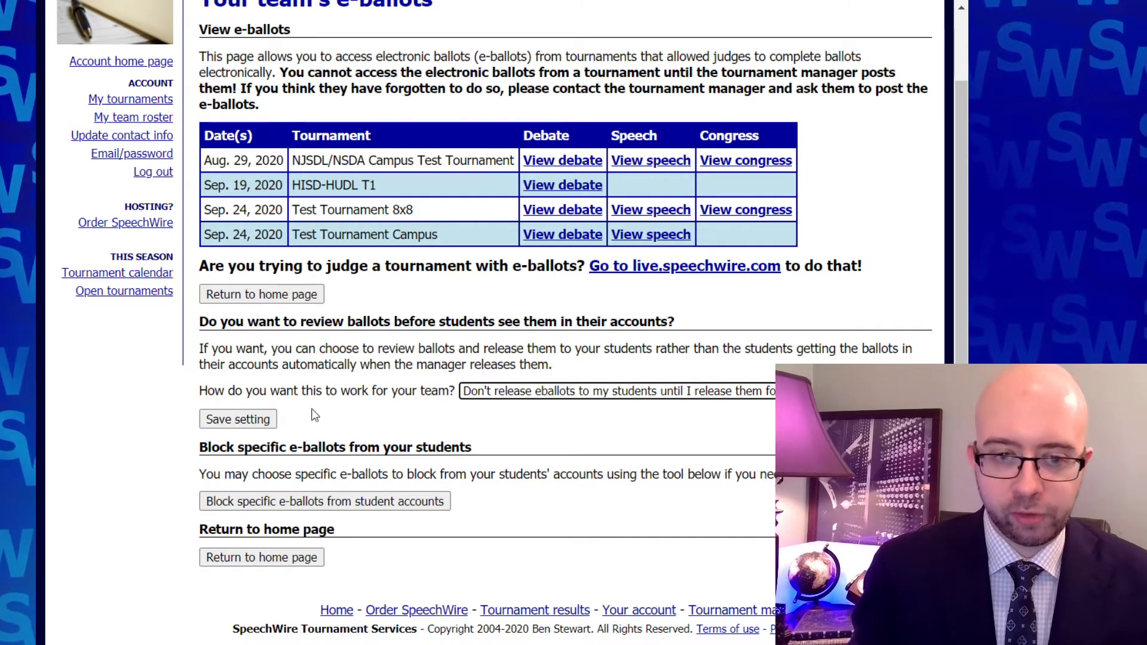
{"action": "left_click", "coordinate": [254, 421]}
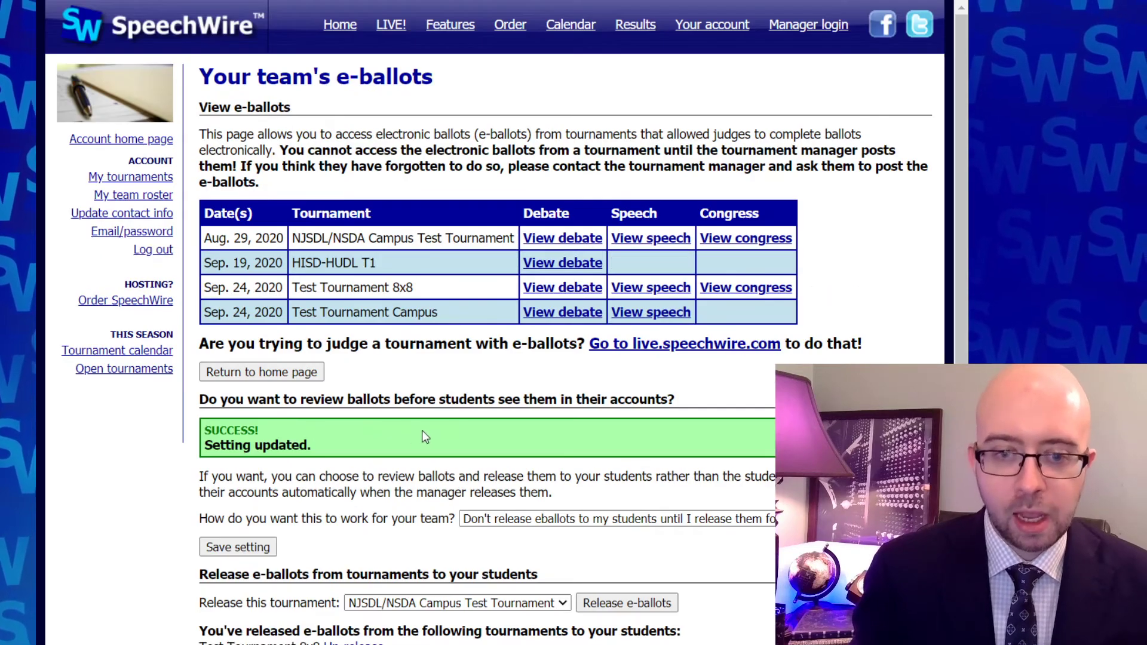
{"action": "scroll", "coordinate": [421, 430], "scroll_direction": "down", "scroll_amount": 3}
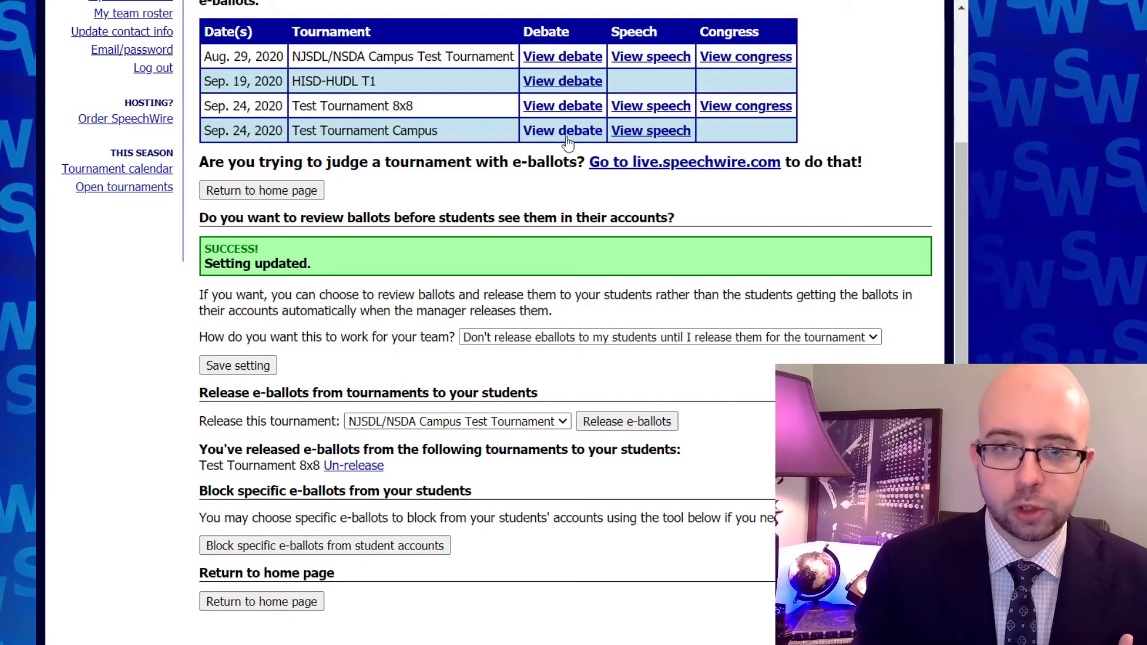
Step: Release the Test Tournament Campus e-ballots to students
{"action": "left_click", "coordinate": [554, 421]}
{"action": "left_click", "coordinate": [555, 429]}
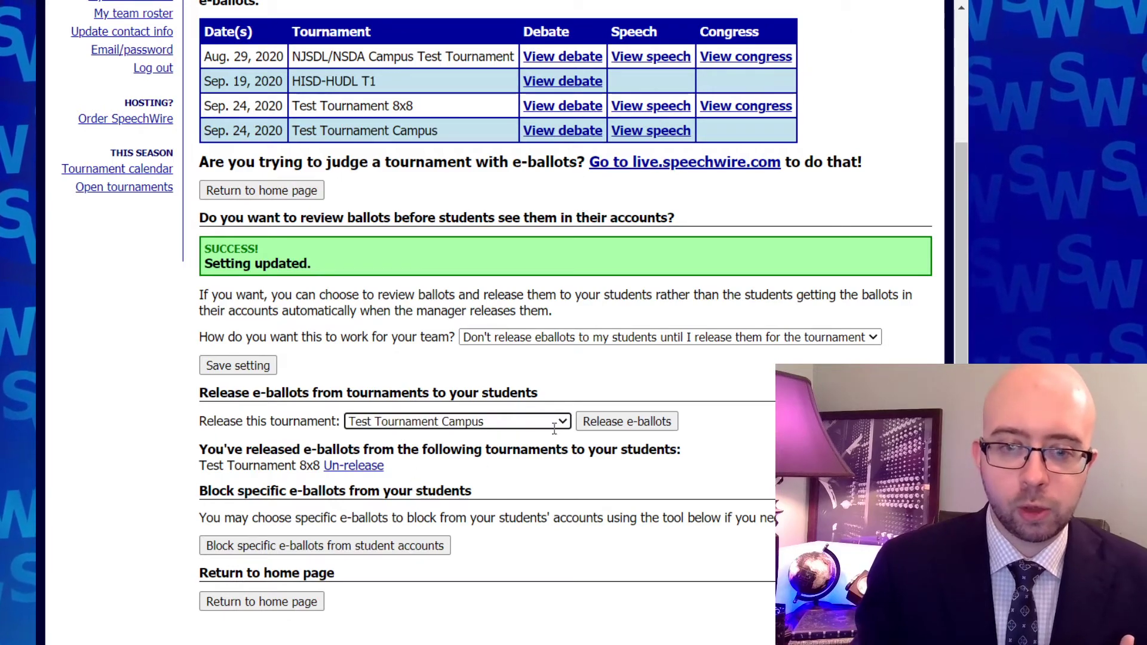
{"action": "left_click", "coordinate": [627, 421]}
{"action": "scroll", "coordinate": [634, 430], "scroll_direction": "down", "scroll_amount": 5}
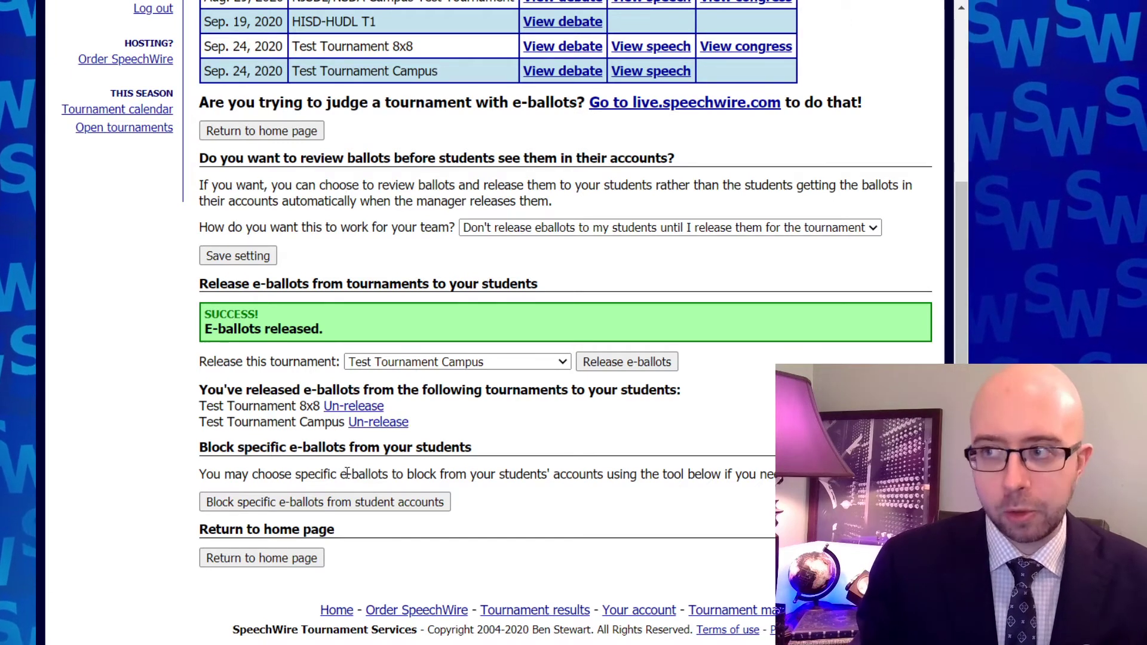
Step: Block entry A5's Dramatic Interpretation e-ballot for Test Tournament Campus from students
{"action": "left_click", "coordinate": [331, 503]}
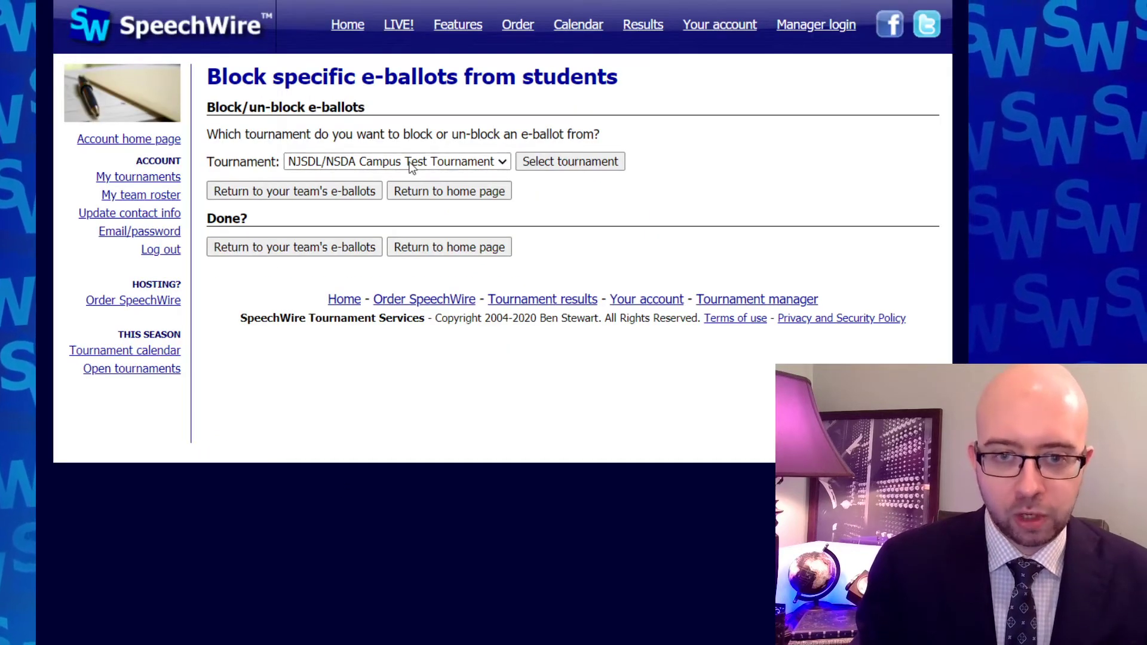
{"action": "left_click", "coordinate": [431, 225]}
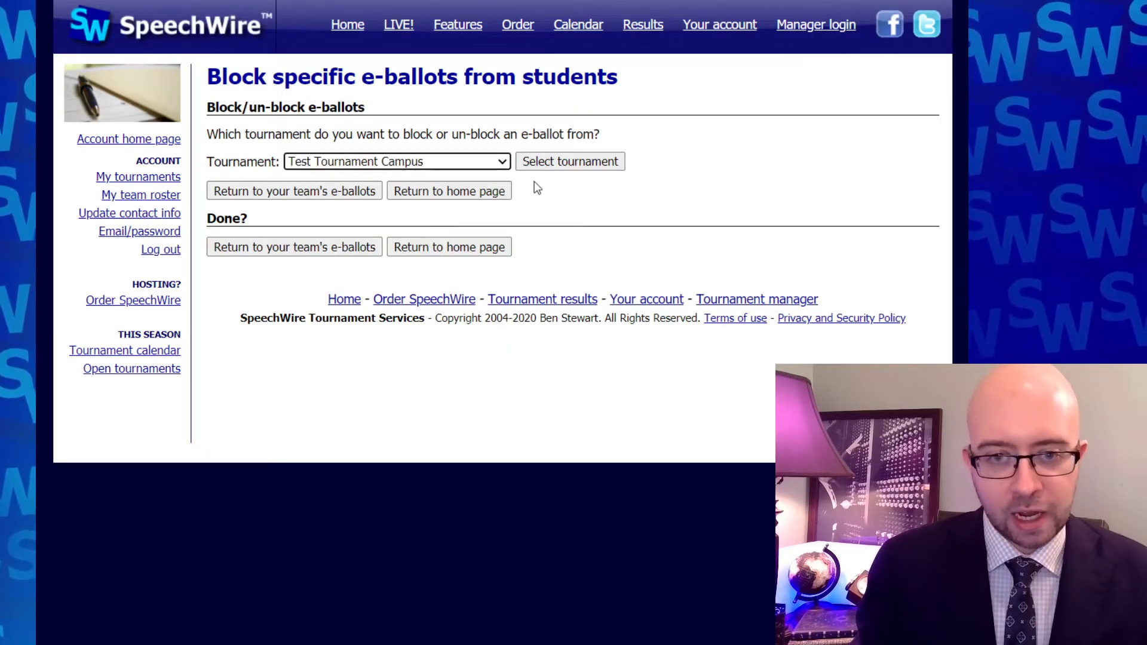
{"action": "left_click", "coordinate": [558, 166]}
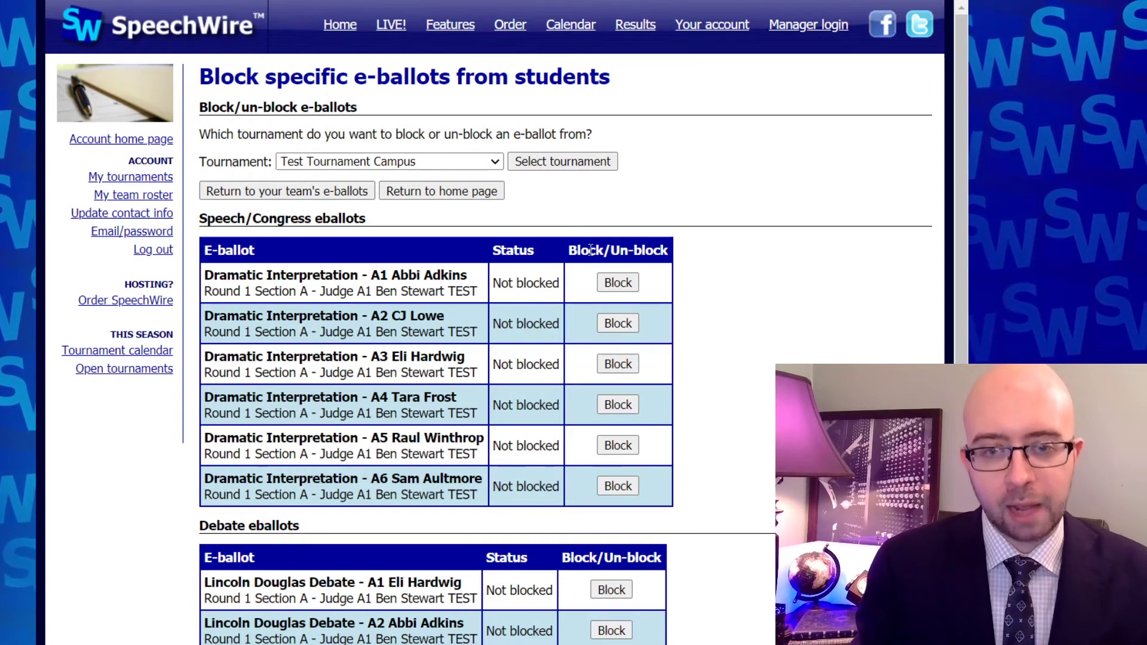
{"action": "left_click", "coordinate": [617, 445]}
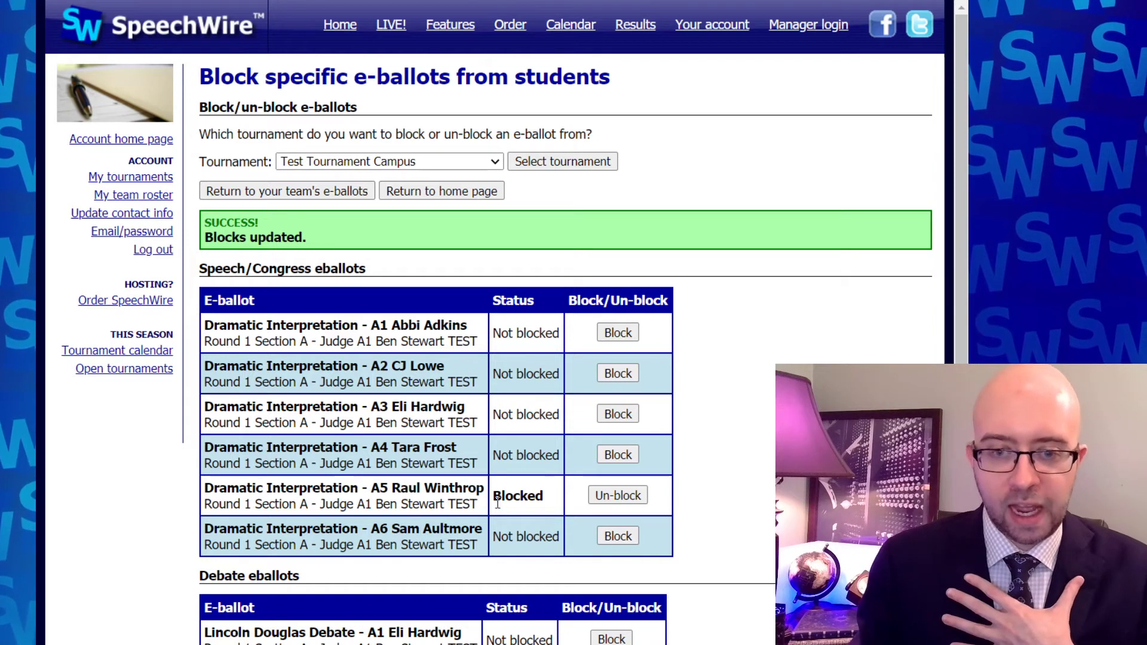
{"action": "left_click_drag", "start_coordinate": [481, 509], "coordinate": [367, 505]}
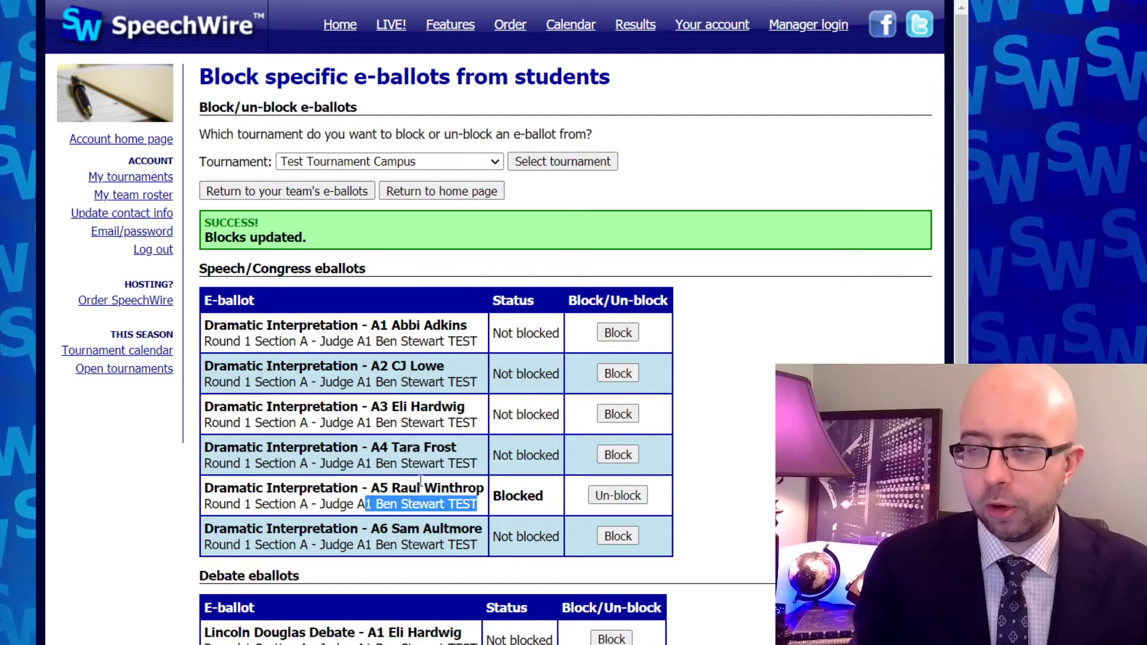
{"action": "left_click", "coordinate": [708, 500]}
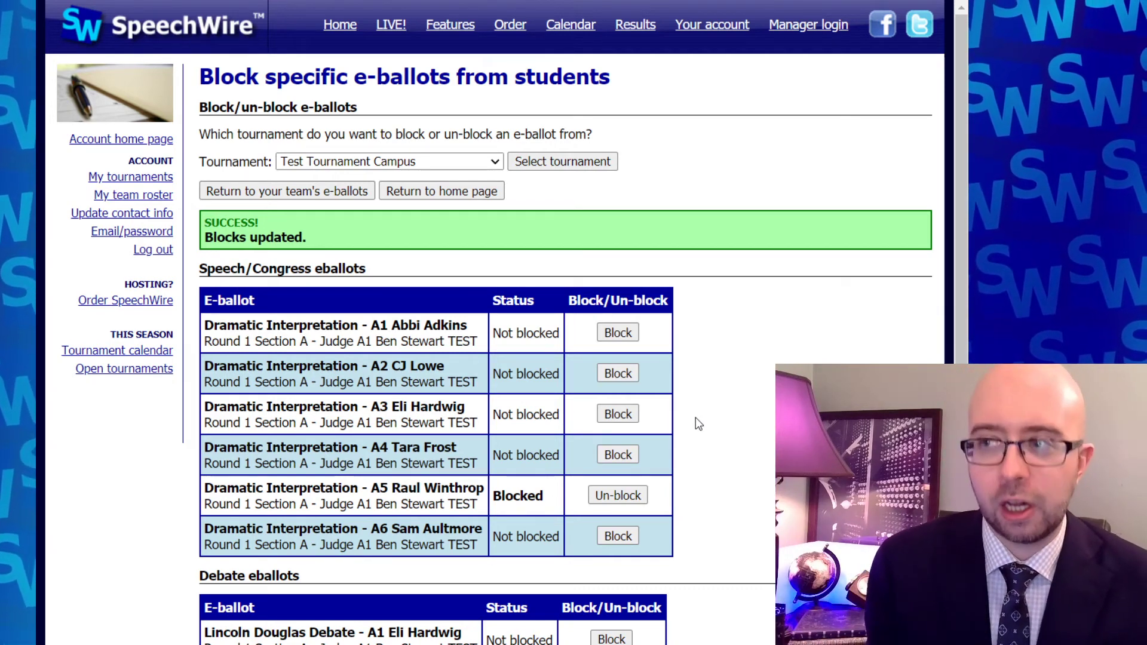
Step: Return to the team e-ballots page, then to the coach's account home page
{"action": "left_click", "coordinate": [301, 193]}
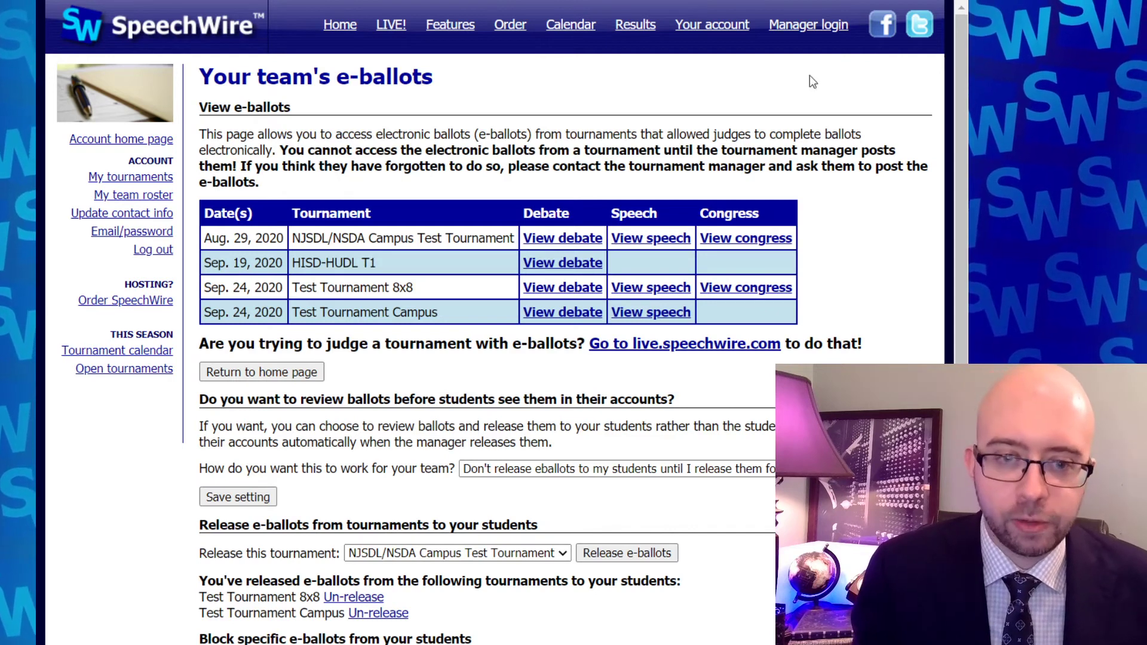
{"action": "left_click", "coordinate": [276, 373]}
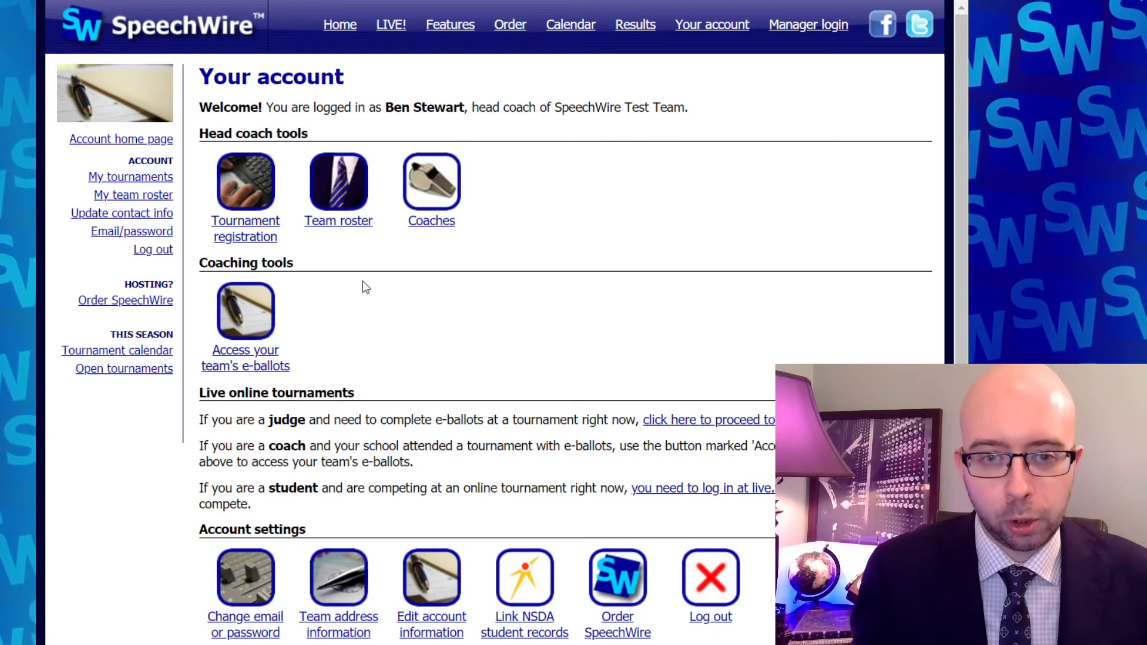
{"action": "left_click", "coordinate": [346, 199]}
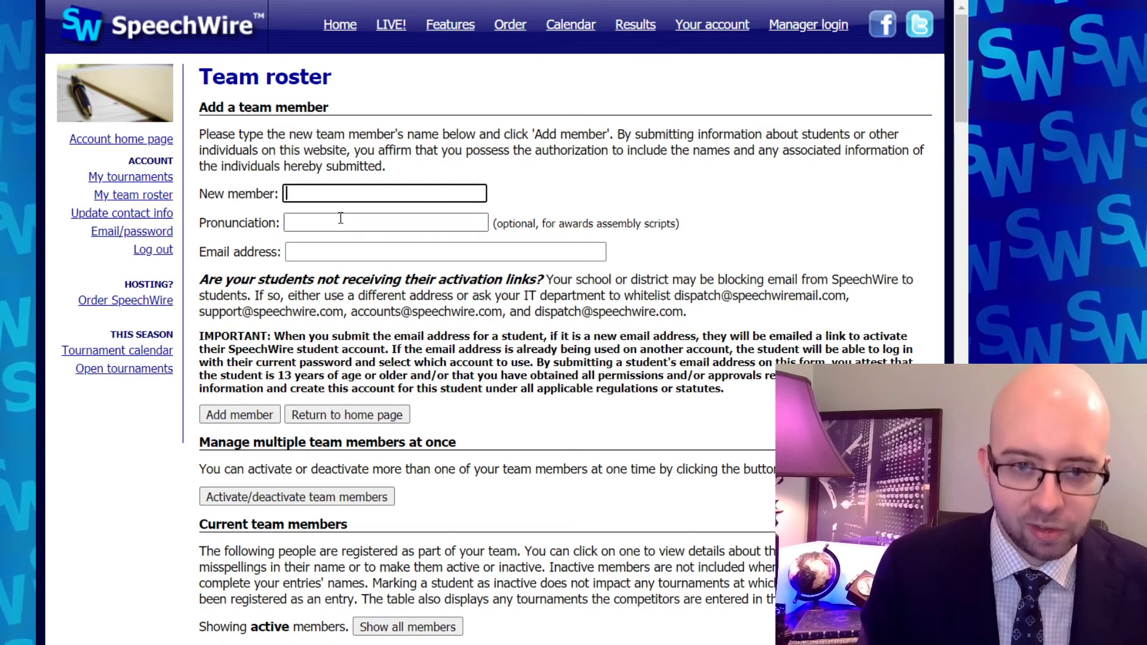
{"action": "scroll", "coordinate": [490, 293], "scroll_direction": "down", "scroll_amount": 10}
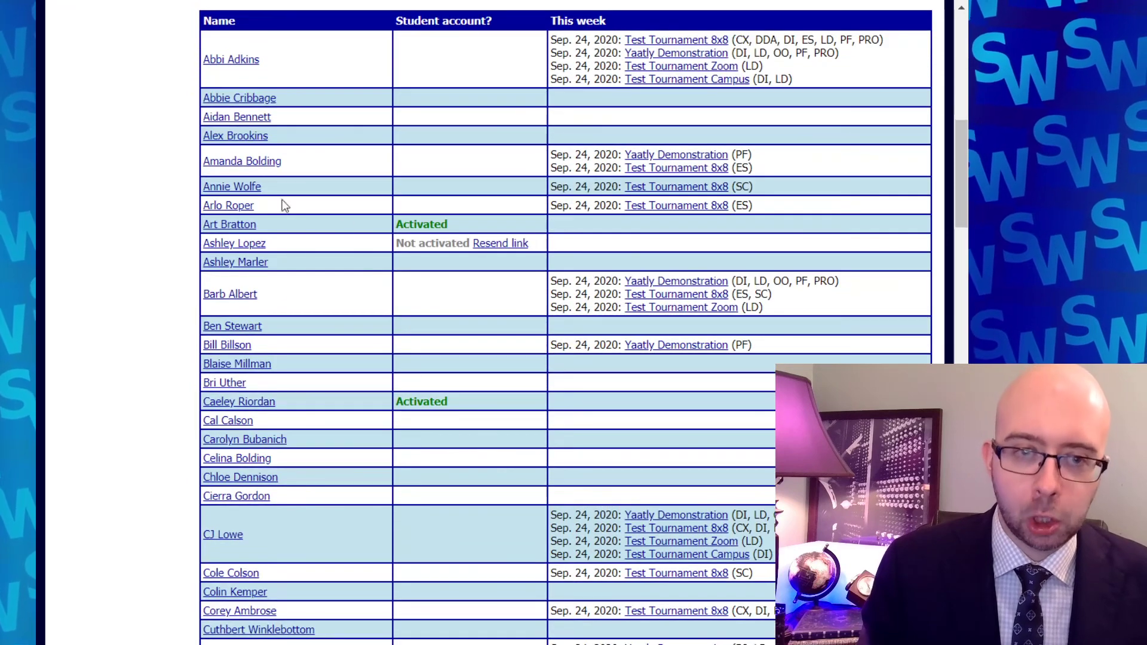
{"action": "left_click", "coordinate": [248, 122]}
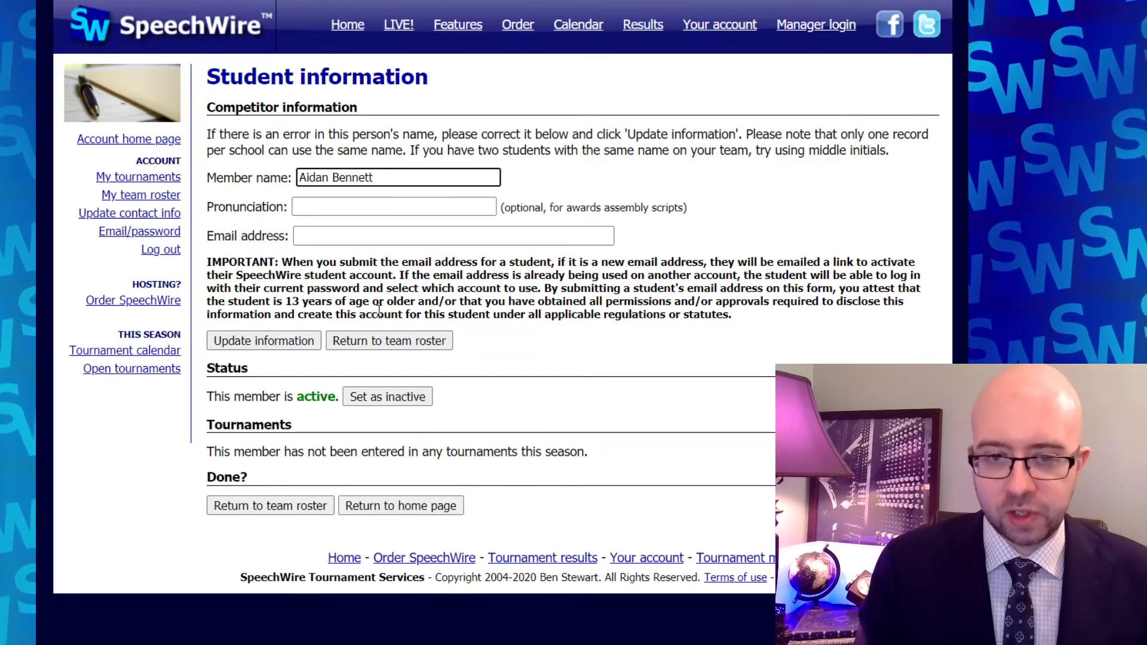
{"action": "left_click", "coordinate": [377, 337]}
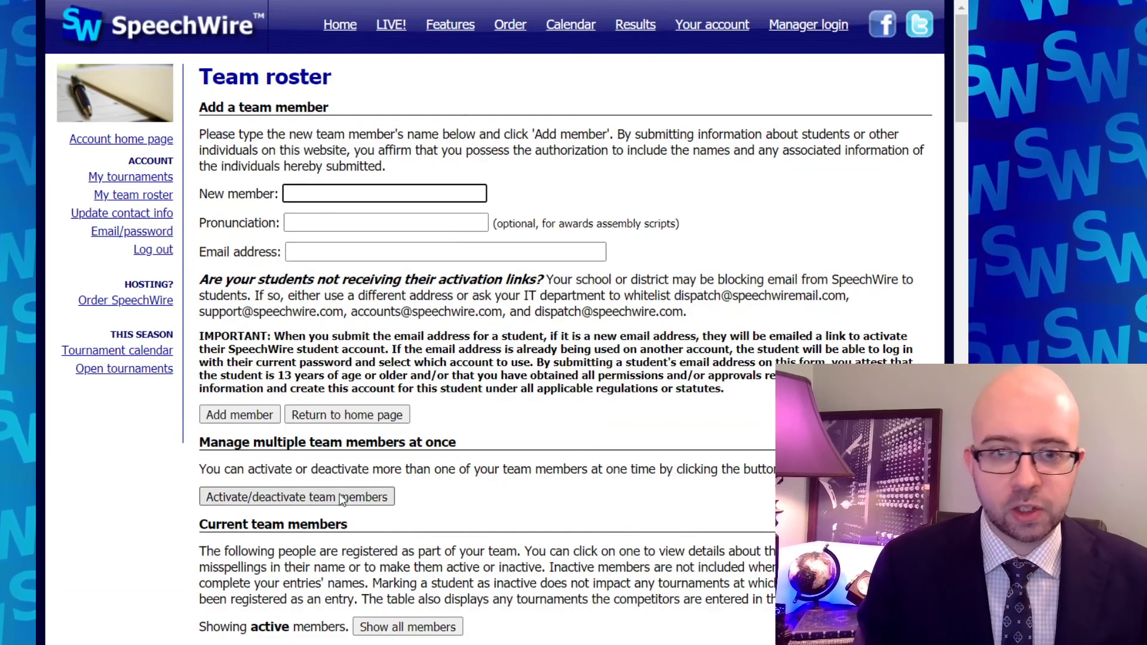